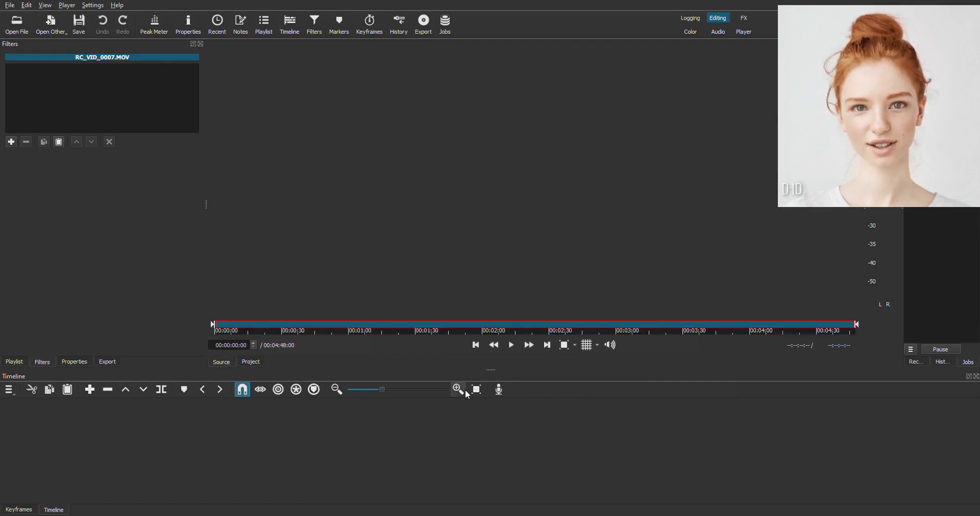
Add RC_VID_0007.MOV to the playlist and place the clip at the start of the timeline on a video track.
left_click(14, 363)
left_click(30, 347)
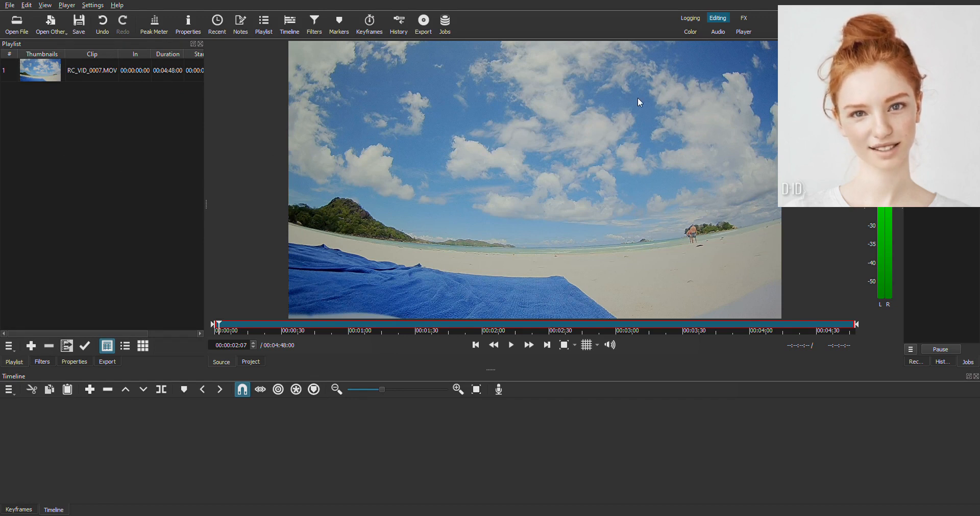
left_click_drag(681, 88, 17, 403)
Split the video clip on track V1 at about 00:00:42:02.
left_click_drag(136, 500, 235, 498)
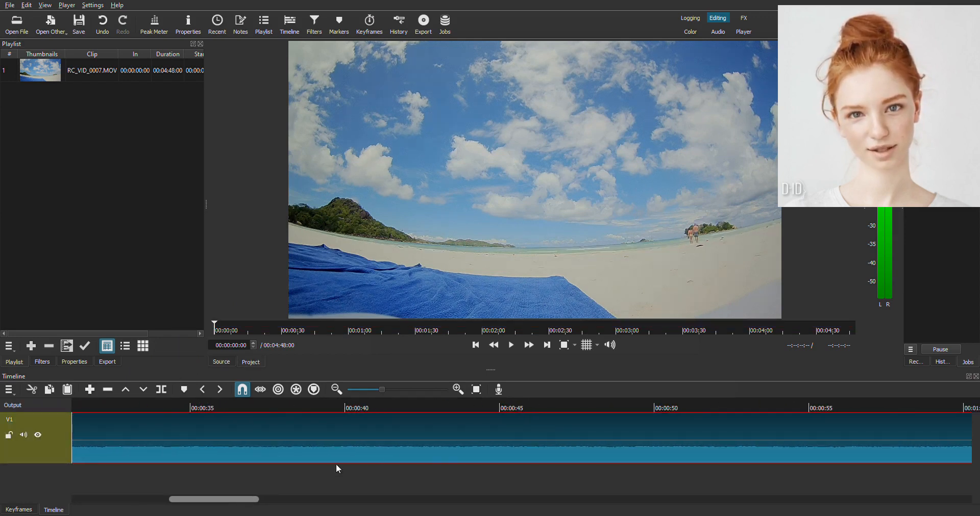
left_click(408, 403)
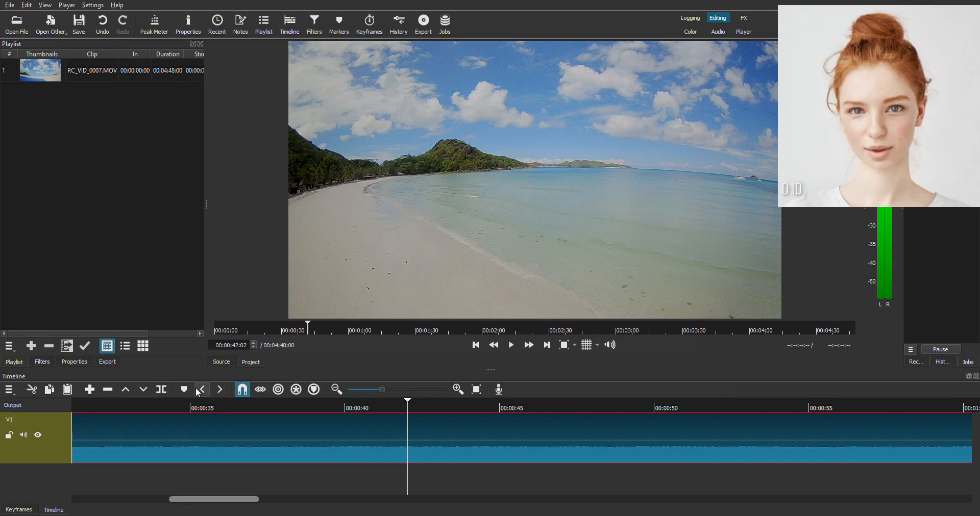
left_click(164, 392)
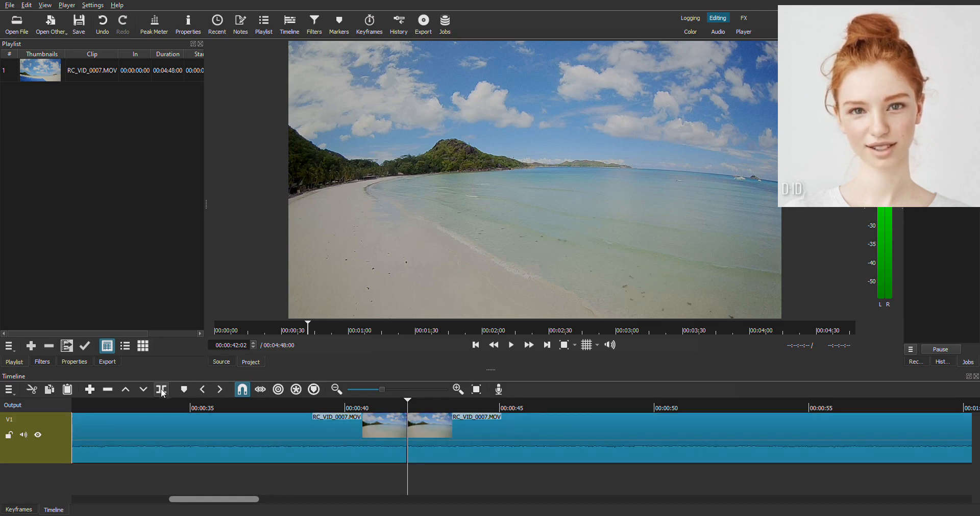
Add a Fade Out Video filter to the clip segment before the split.
left_click(271, 432)
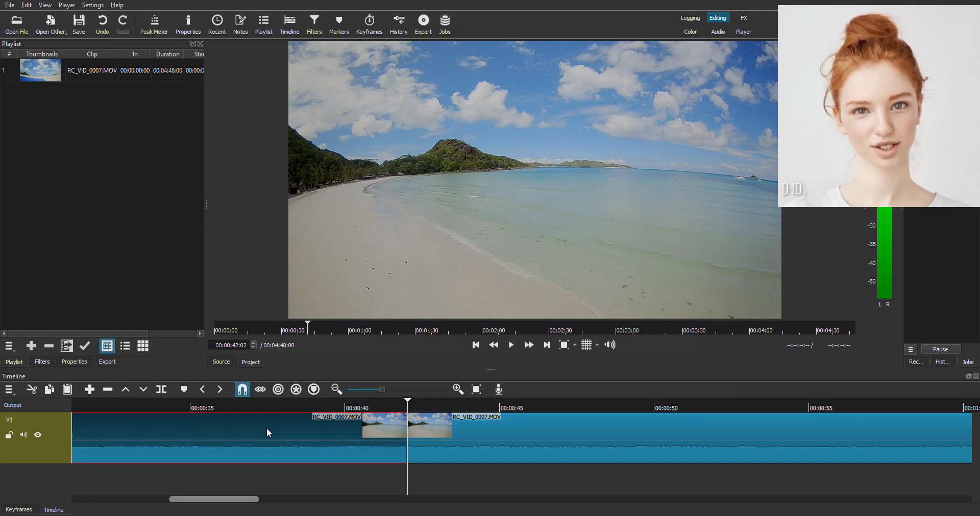
left_click(313, 24)
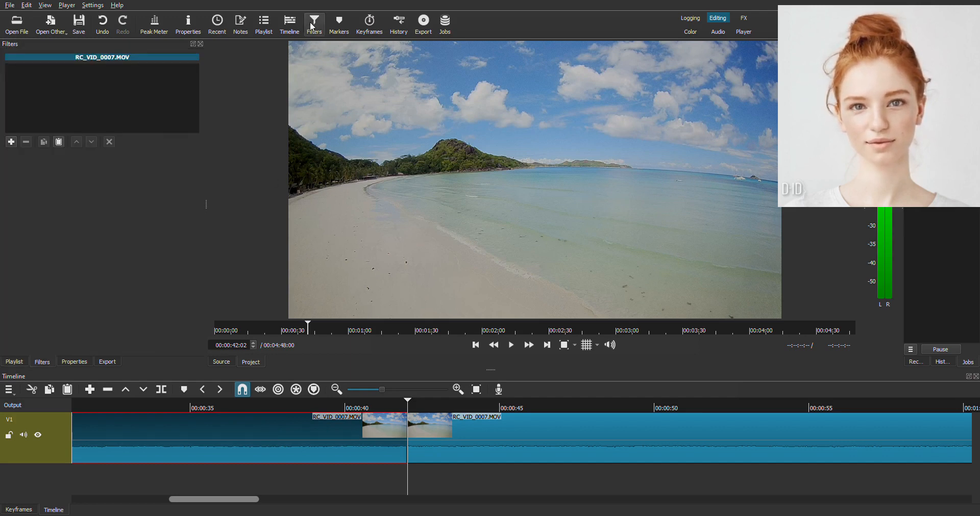
left_click(11, 143)
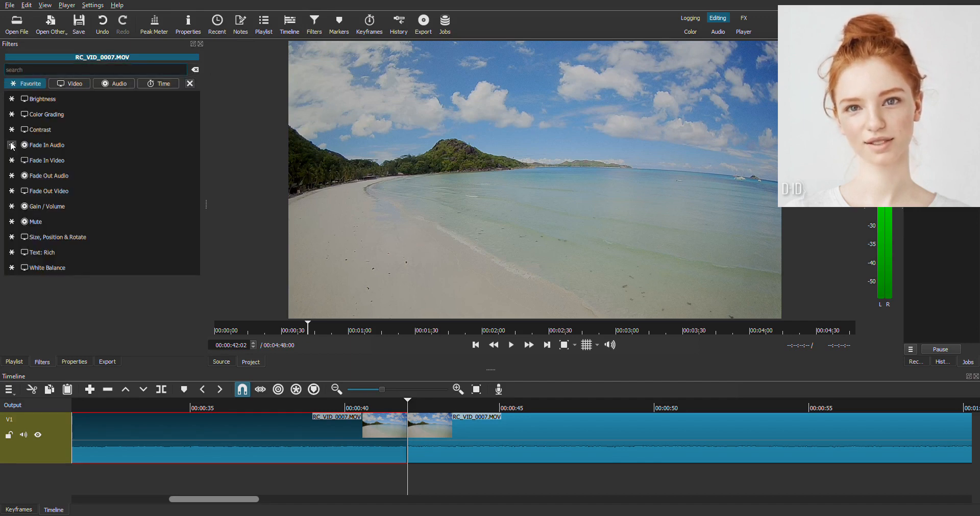
type("fade")
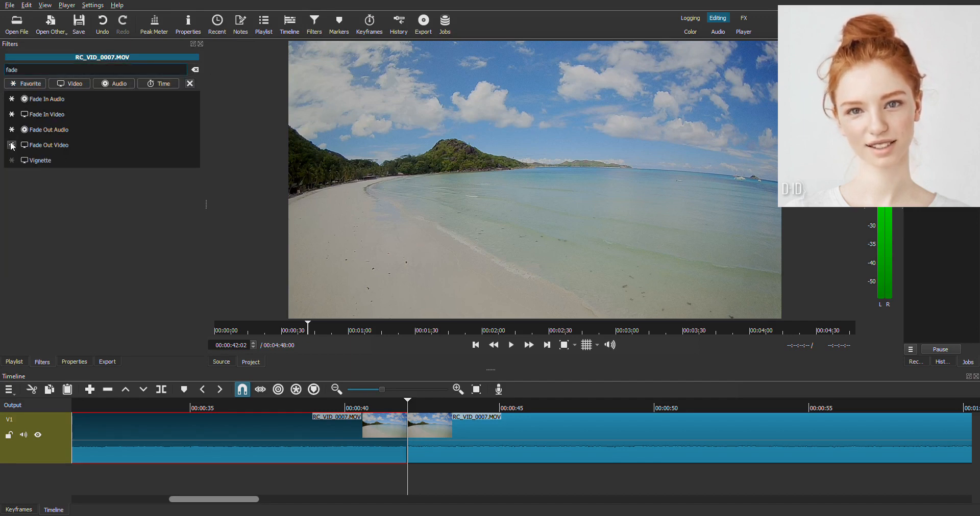
left_click(54, 145)
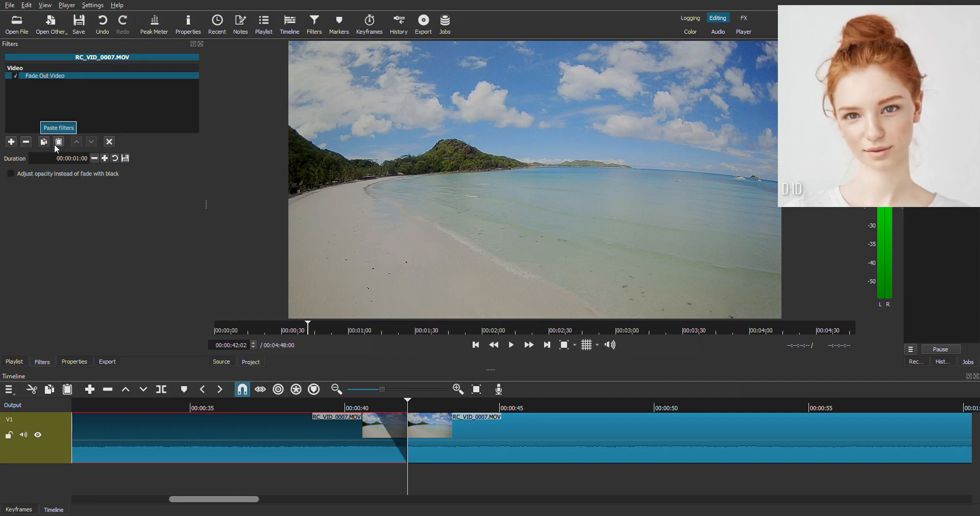
Set the Fade Out Video duration to 00:00:02:03.
left_click(105, 160)
left_click(106, 161)
left_click(106, 160)
left_click(77, 159)
key("Delete")
type("2")
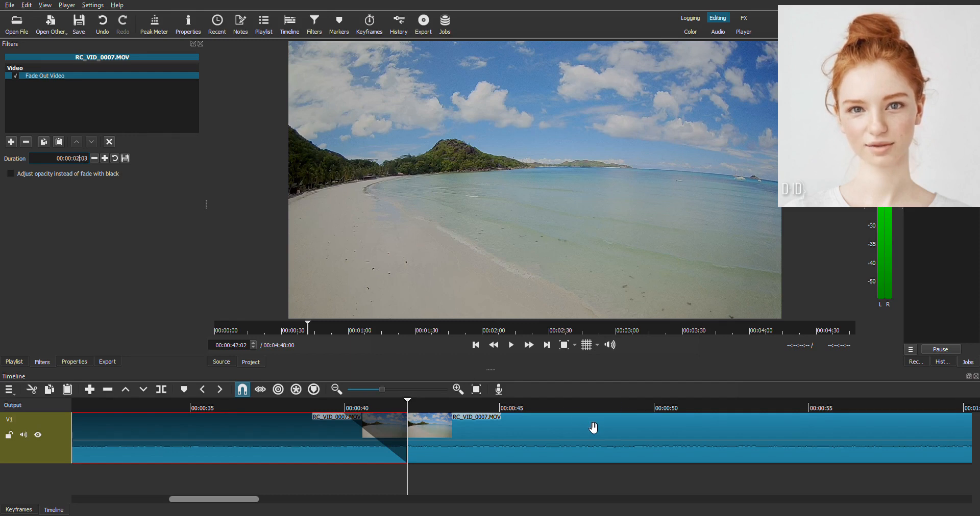
Overlap the first video segment onto the second to create a transition at the split, undoing any extra change.
left_click(629, 428)
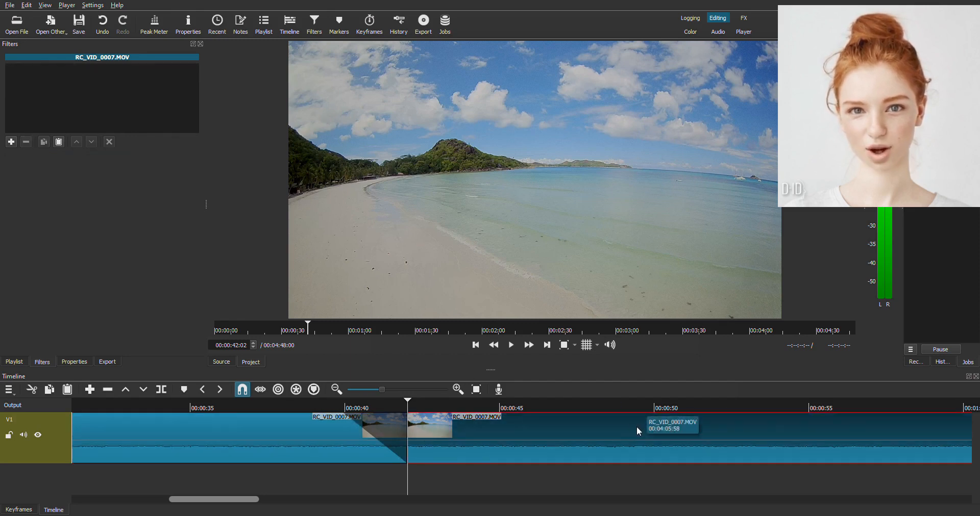
left_click(276, 440)
left_click_drag(275, 442, 330, 448)
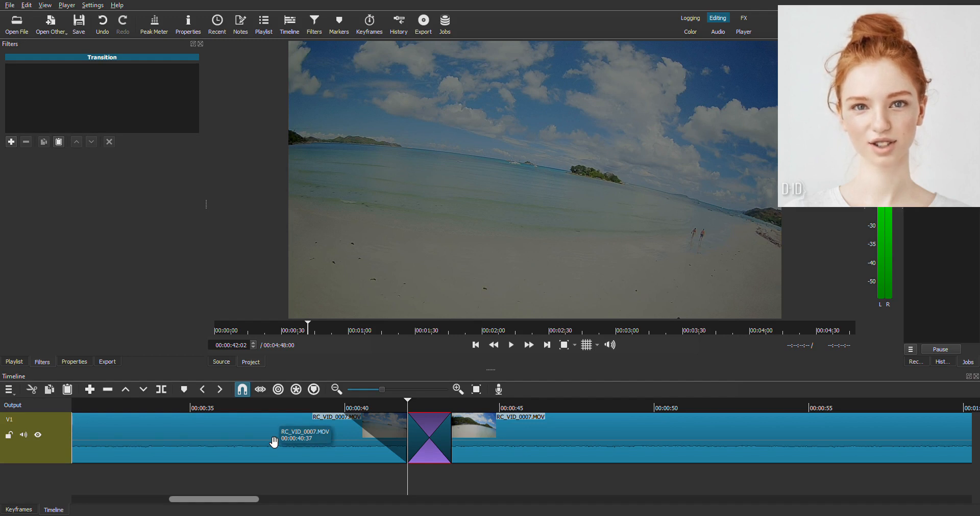
left_click_drag(585, 439, 600, 439)
key("ctrl+z")
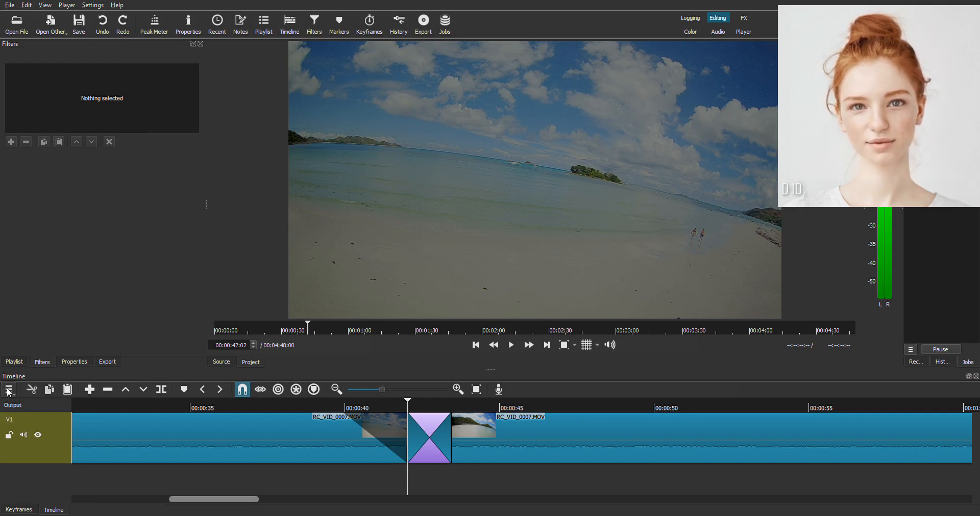
Add an audio track and place audio.mp3 on it, shifting the audio clip earlier beneath the video.
key("ctrl+u")
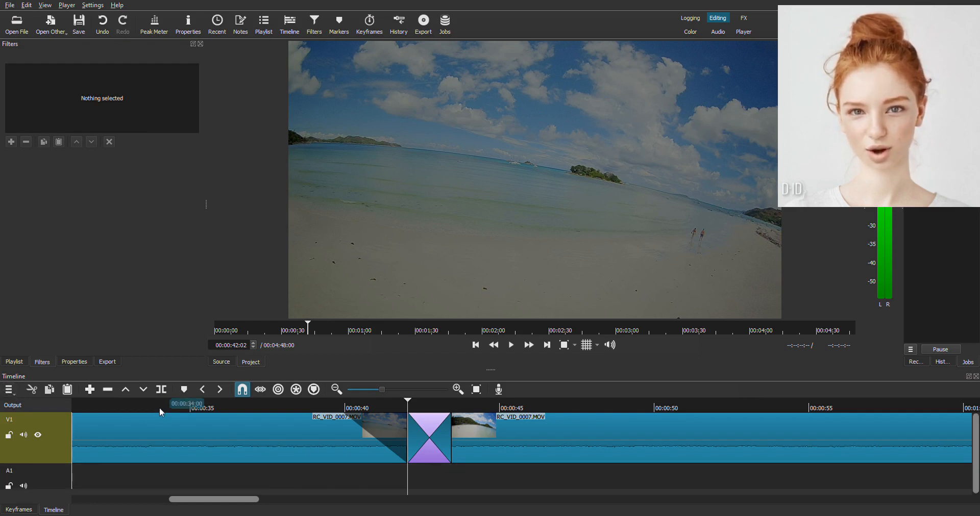
left_click(233, 474)
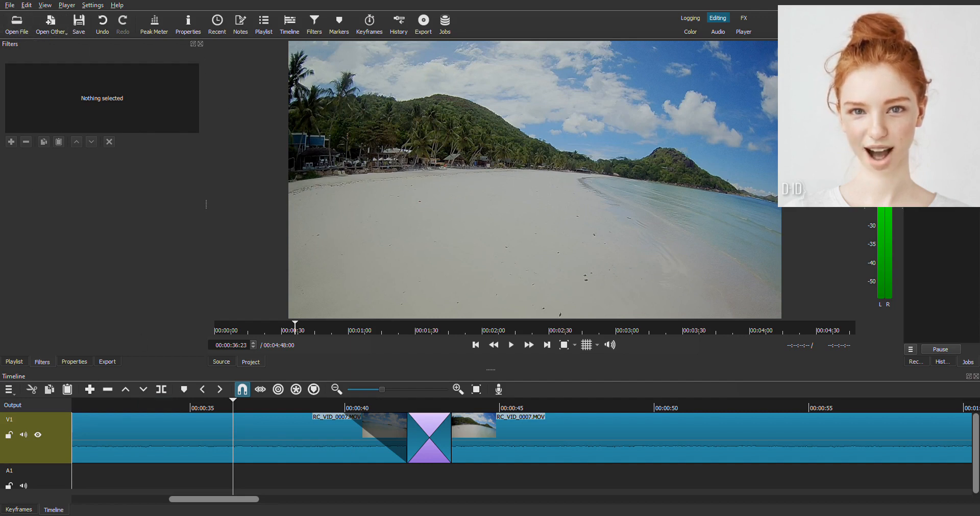
left_click(455, 385)
left_click_drag(584, 138, 655, 447)
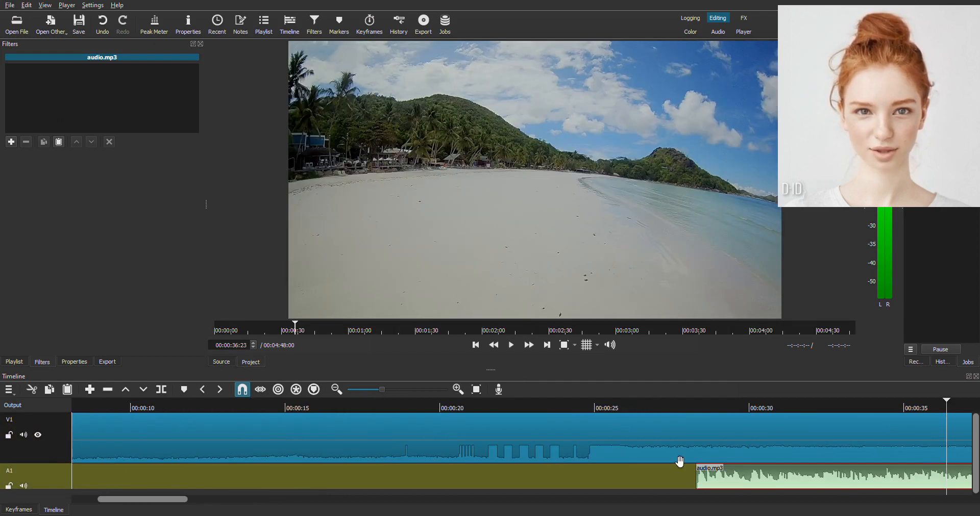
left_click_drag(909, 479, 255, 480)
Add a Fade In Audio filter to the audio.mp3 clip.
left_click(11, 142)
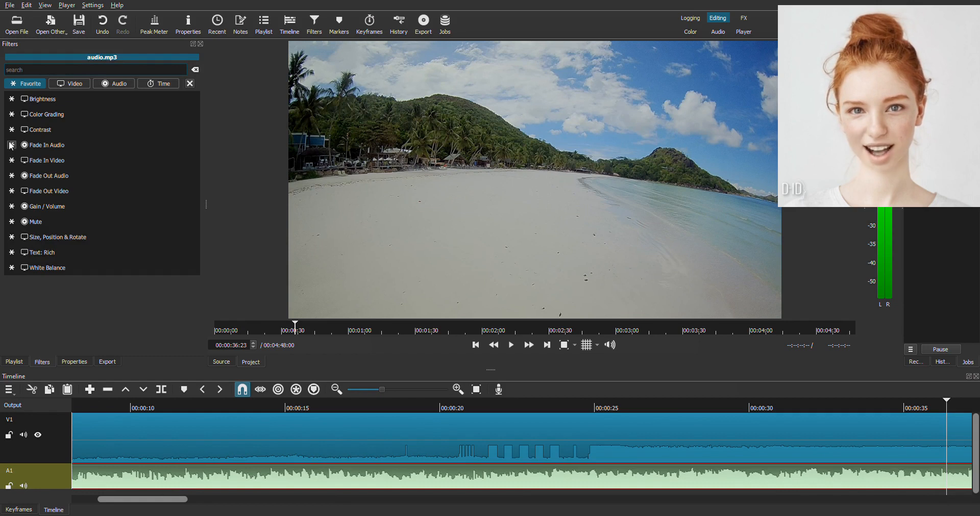
left_click(109, 84)
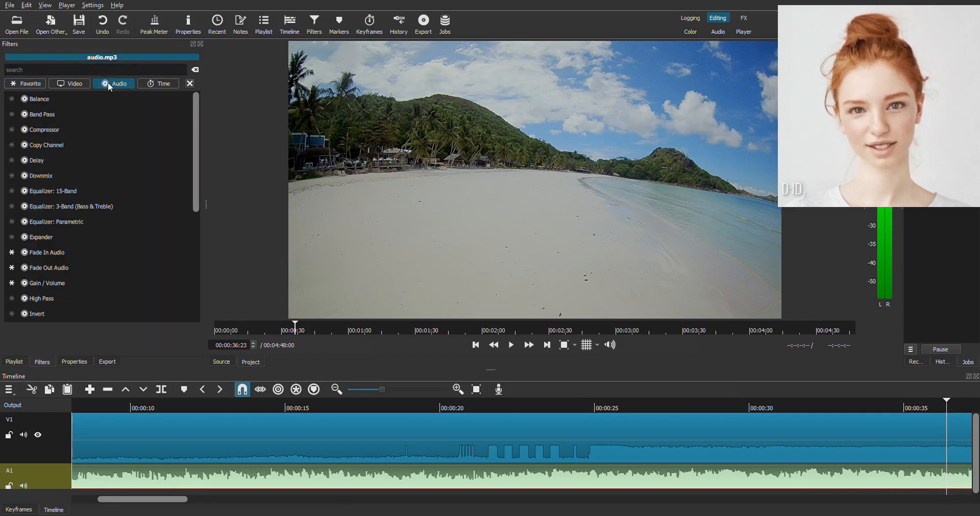
left_click(100, 252)
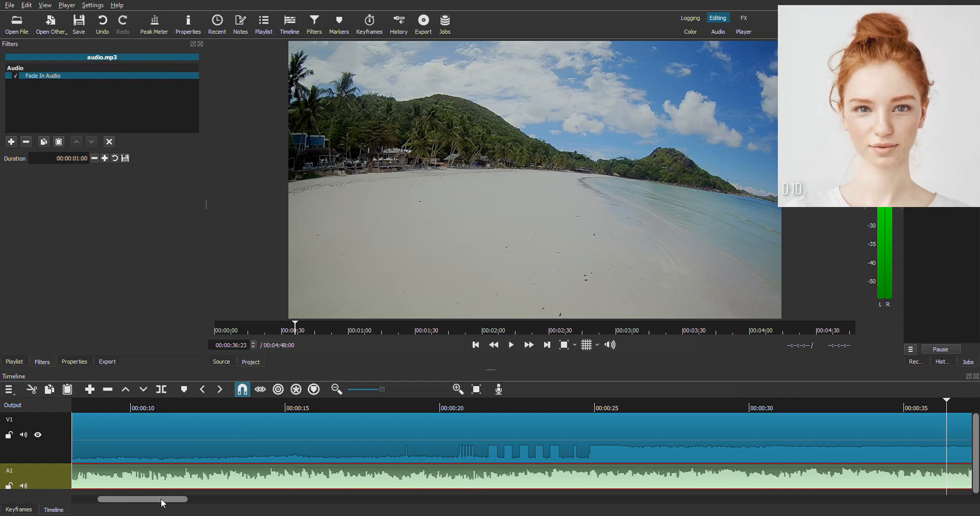
Move audio.mp3 to the start of track A1 and set its audio fade-in duration to 00:00:02:00.
left_click_drag(163, 503, 137, 502)
left_click_drag(574, 482, 401, 479)
left_click(180, 477)
left_click(79, 159)
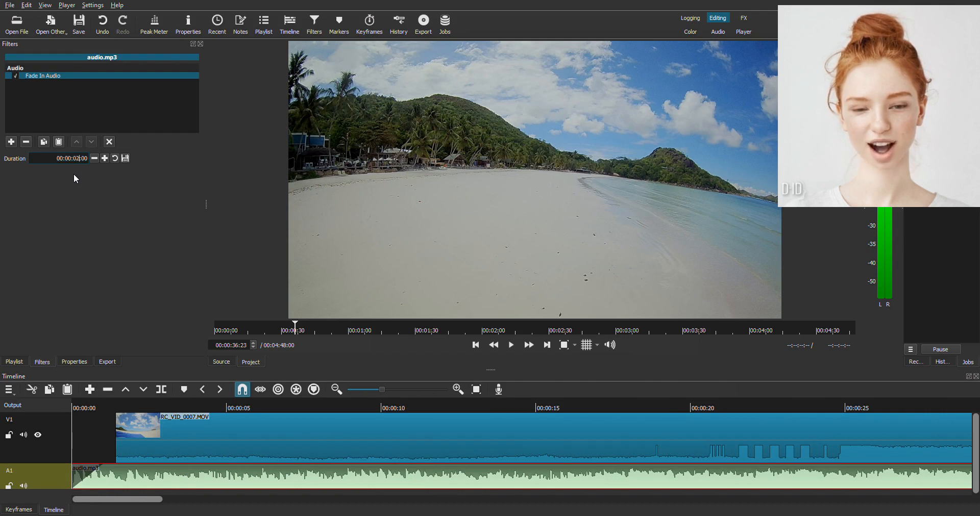
type("2")
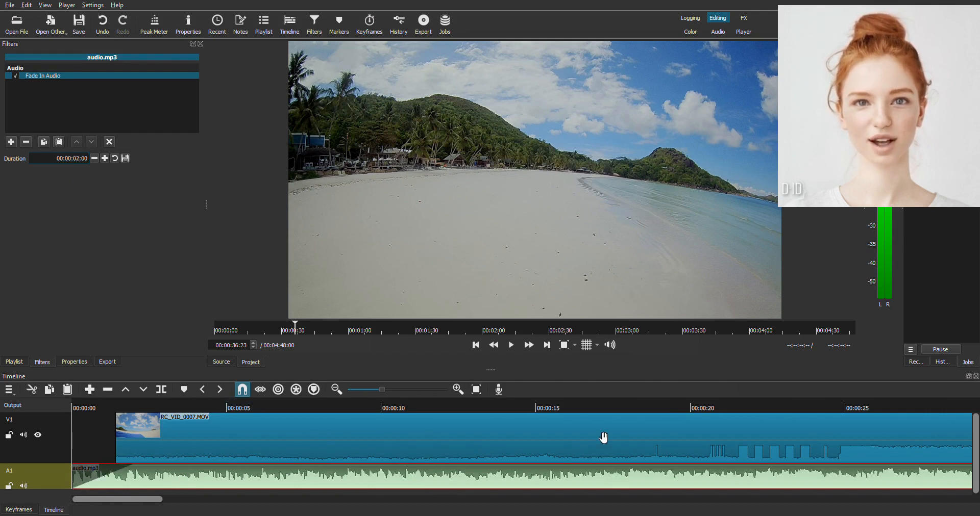
Add a Color Grading filter to the video segment after the transition and shift its shadows toward blue, previewing the frame at 00:00:58:30.
left_click_drag(153, 500, 286, 502)
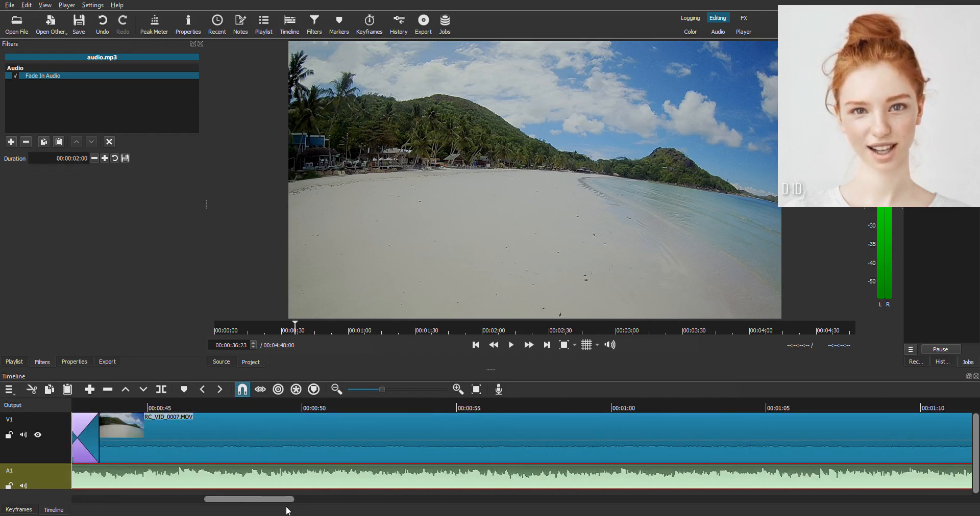
left_click(544, 405)
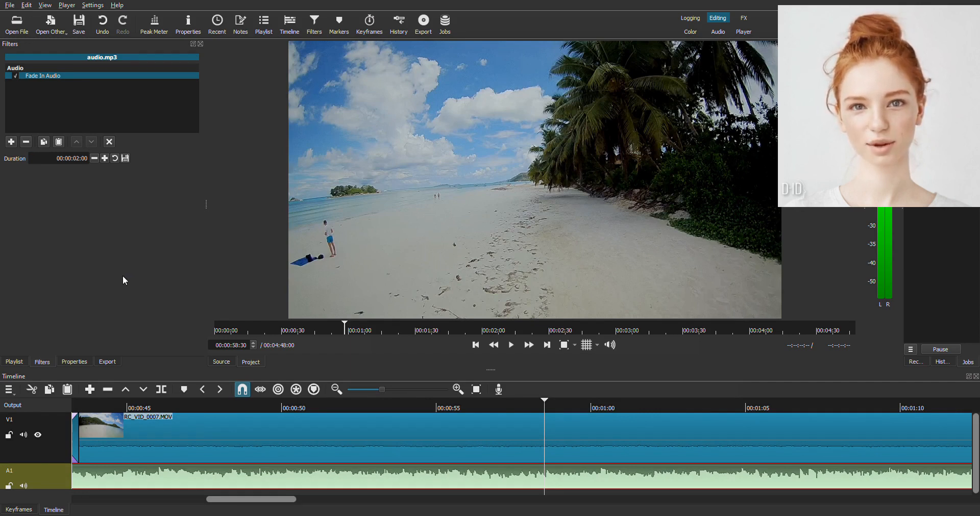
left_click(513, 442)
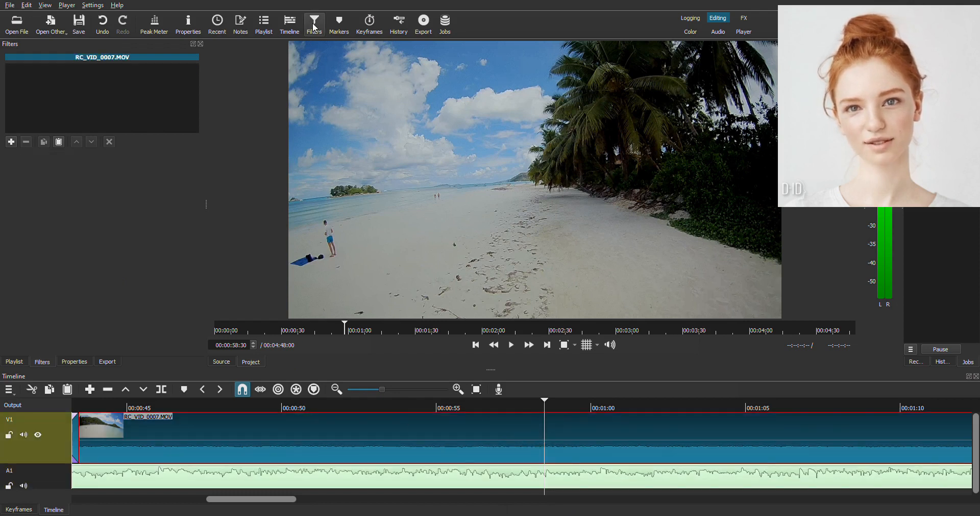
left_click(11, 143)
type("color")
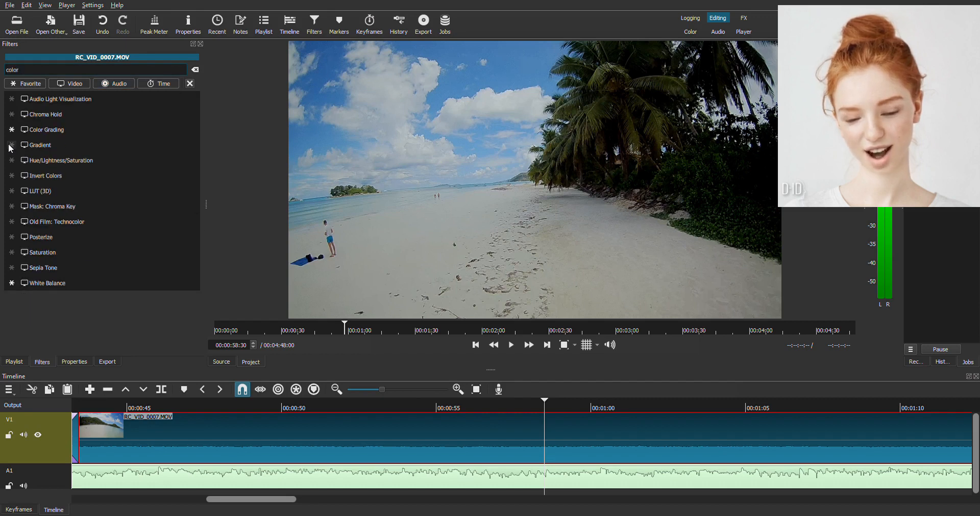
left_click(53, 133)
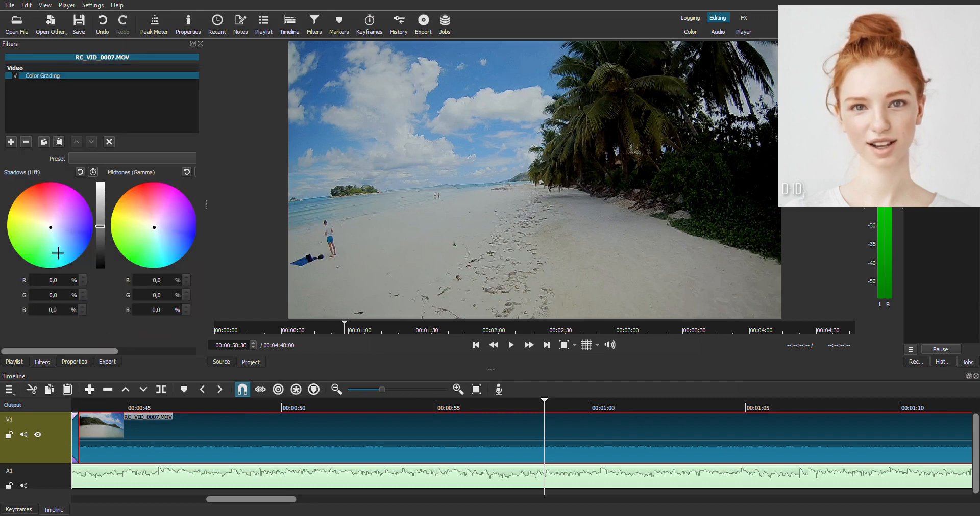
left_click_drag(71, 237, 70, 235)
Add a Saturation filter to the color-graded video segment.
left_click(11, 143)
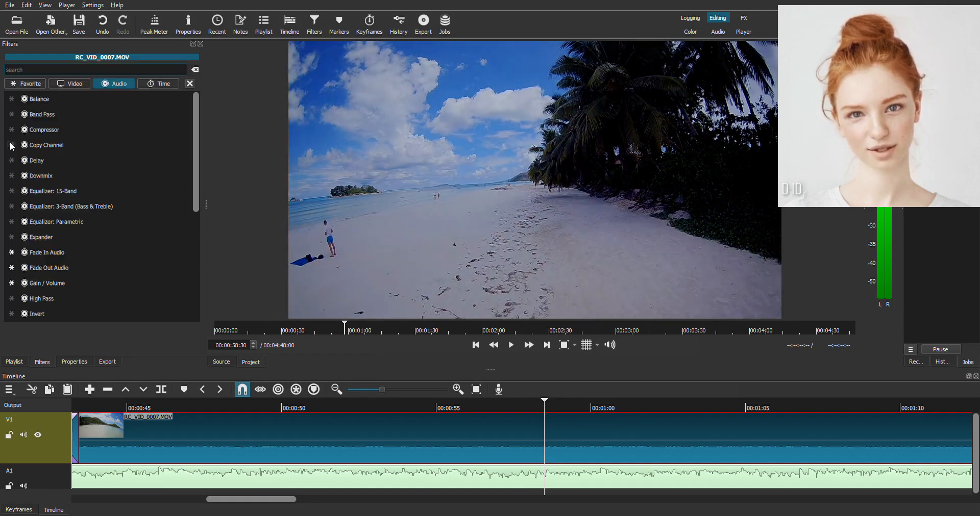
type("satur")
left_click(65, 116)
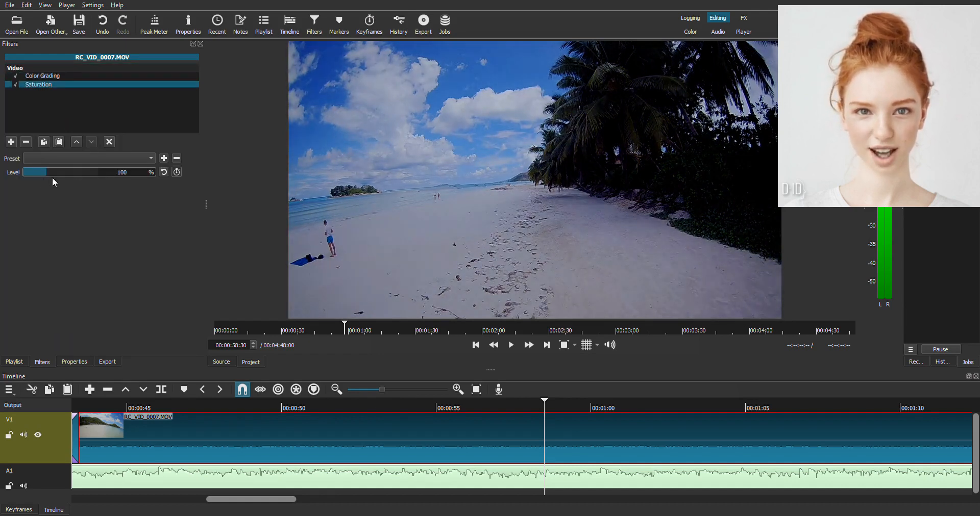
Add a Brightness filter to the same video segment and set its level to about 113.3%.
left_click(10, 143)
type("brigh")
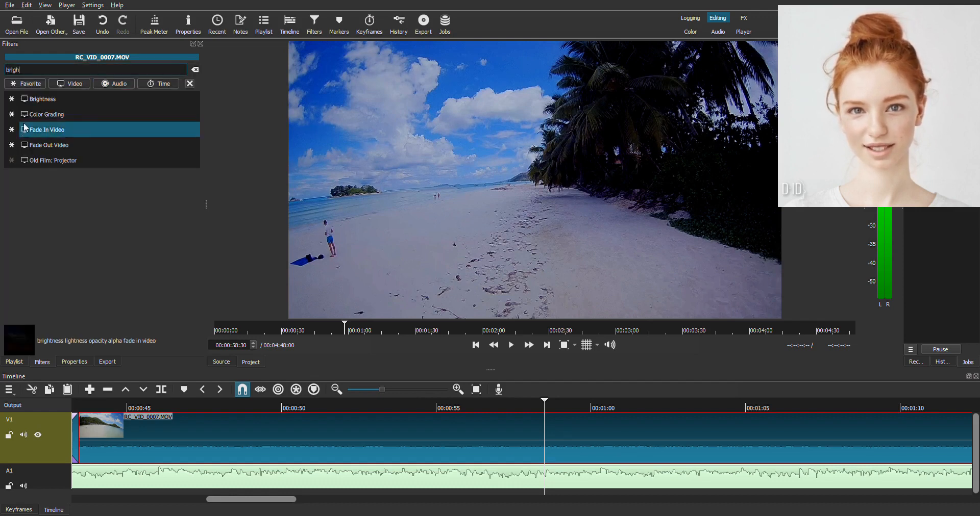
left_click(42, 104)
left_click(63, 172)
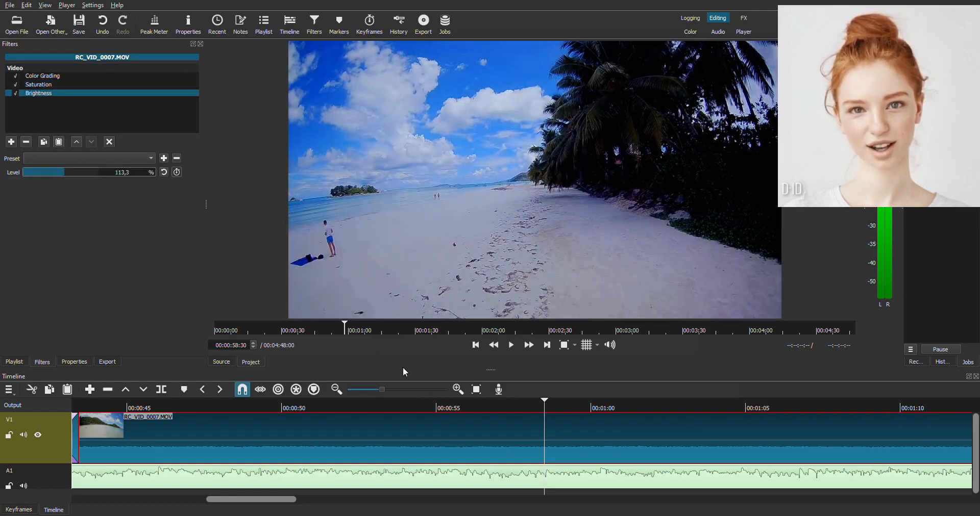
Open the advanced export settings for the timeline.
left_click(110, 363)
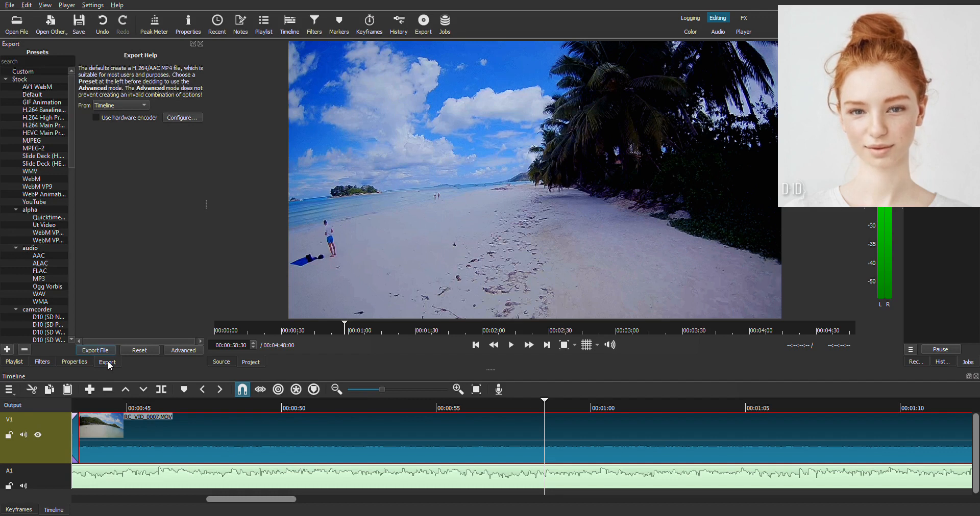
left_click(184, 351)
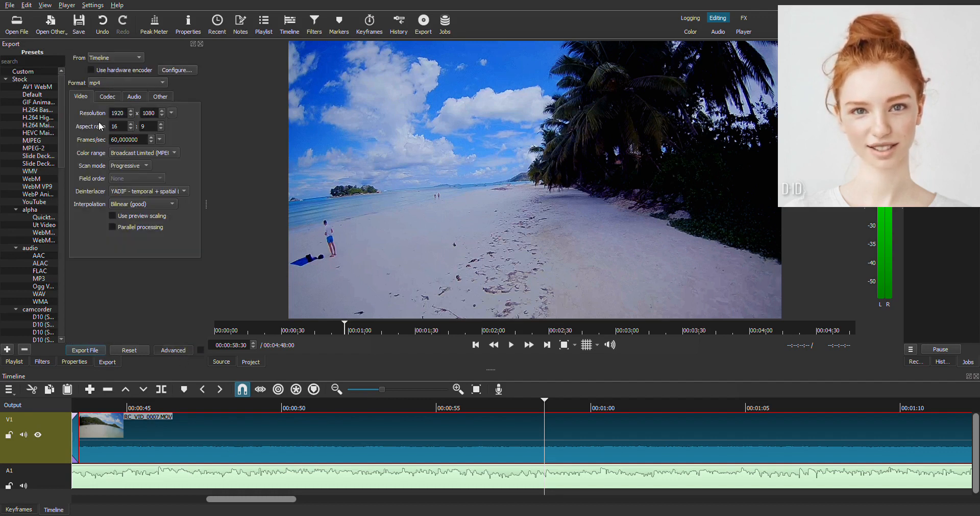